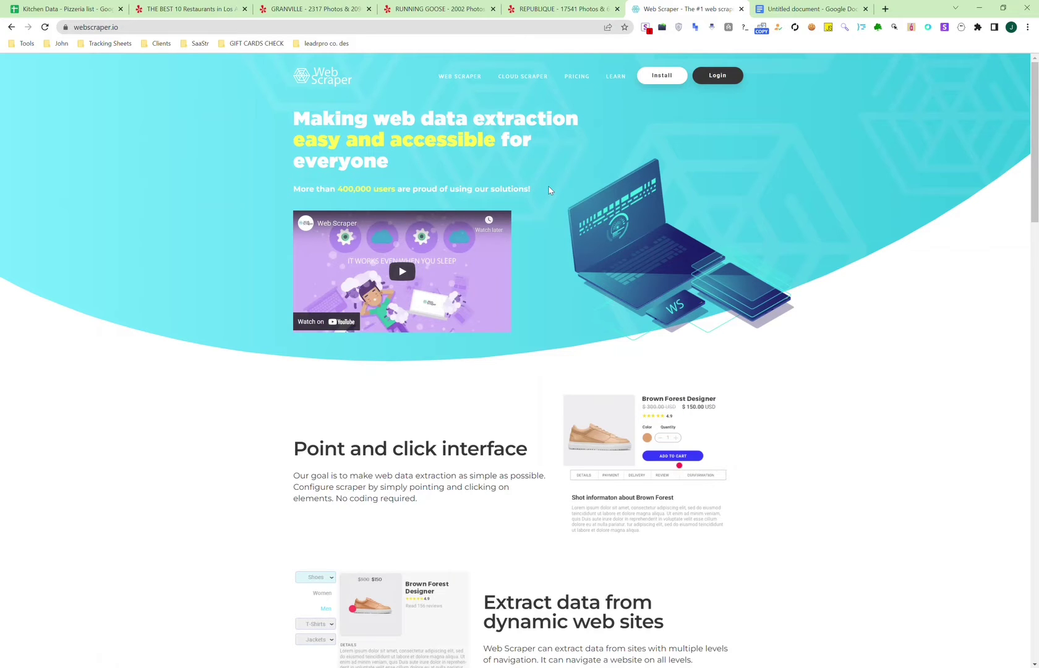
Step: Switch to the Yelp 'THE BEST 10 Restaurants' Los Angeles results tab
click(188, 9)
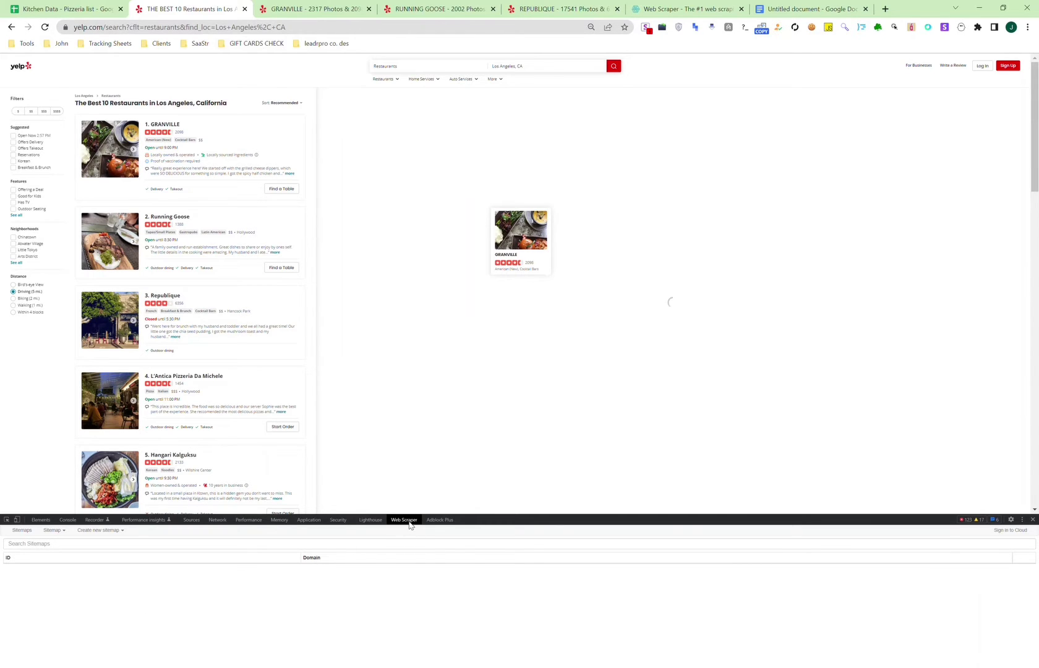
Step: Start a new sitemap and paste the Yelp Los Angeles restaurant search URL as its start URL
click(114, 531)
click(115, 541)
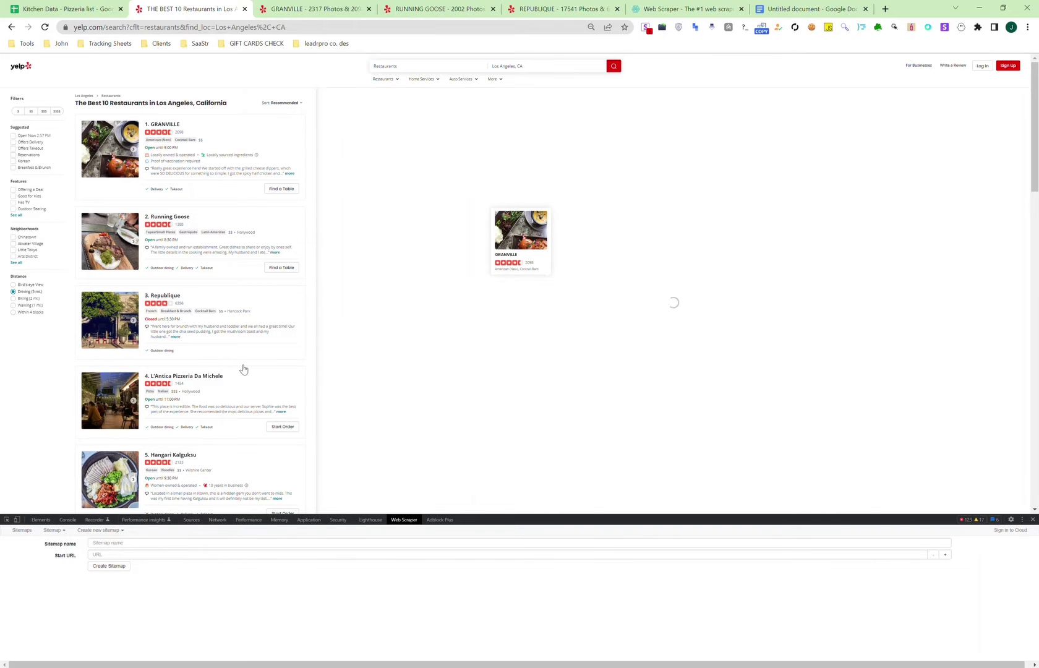
scroll(208, 253, down, 3)
scroll(209, 252, up, 3)
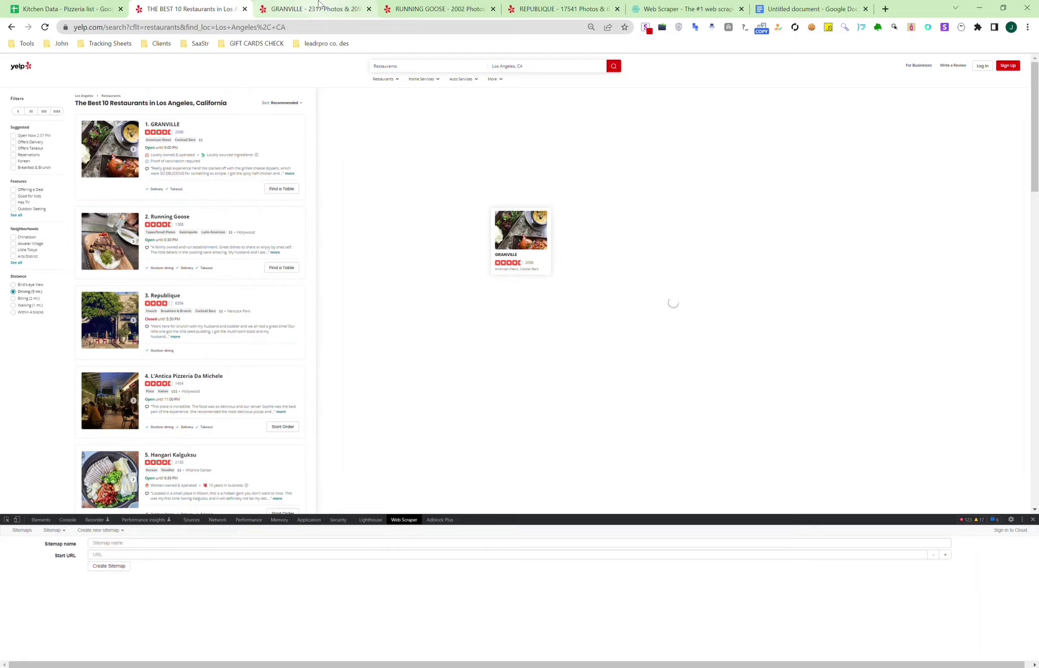
click(320, 6)
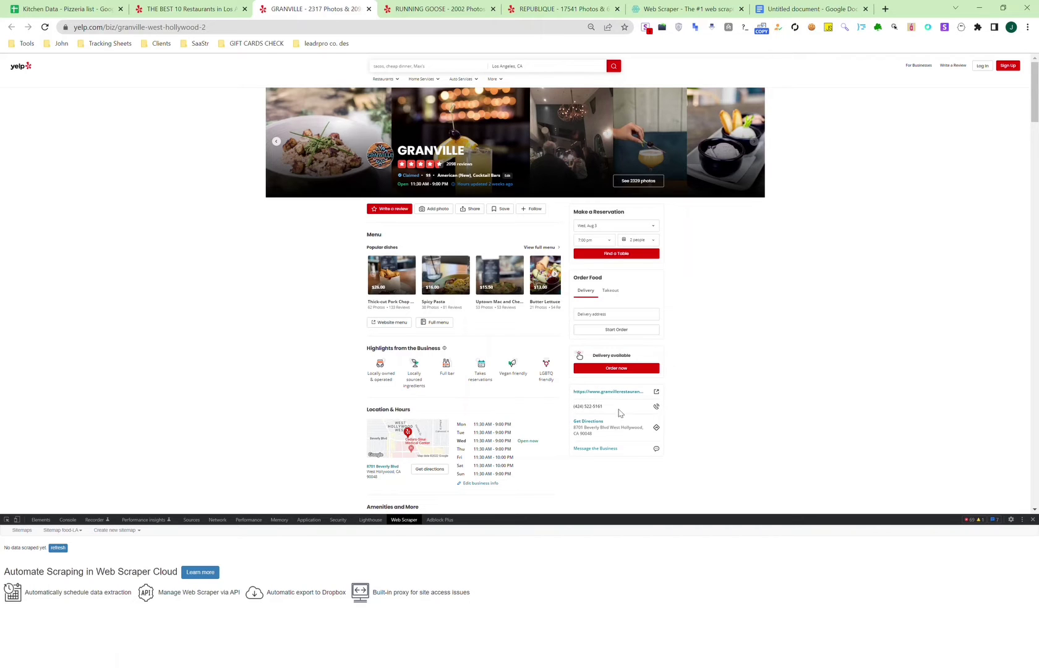
click(185, 9)
click(207, 27)
key(ctrl+c)
click(137, 555)
key(ctrl+v)
key(shift+Tab)
Step: Name the sitemap food-la and create it
text(food-la)
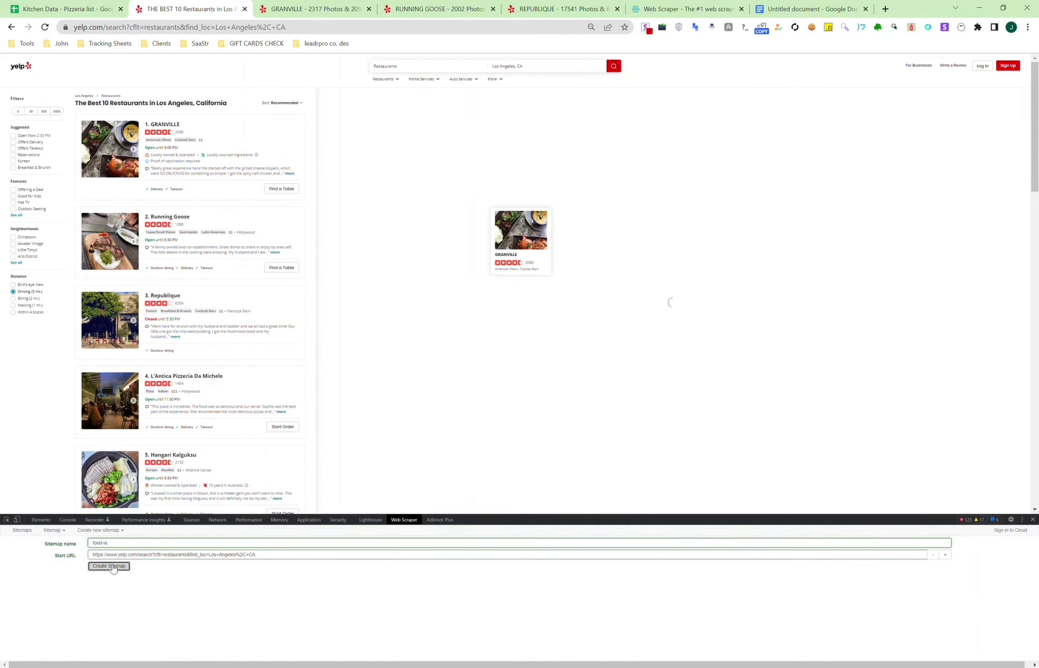
click(110, 566)
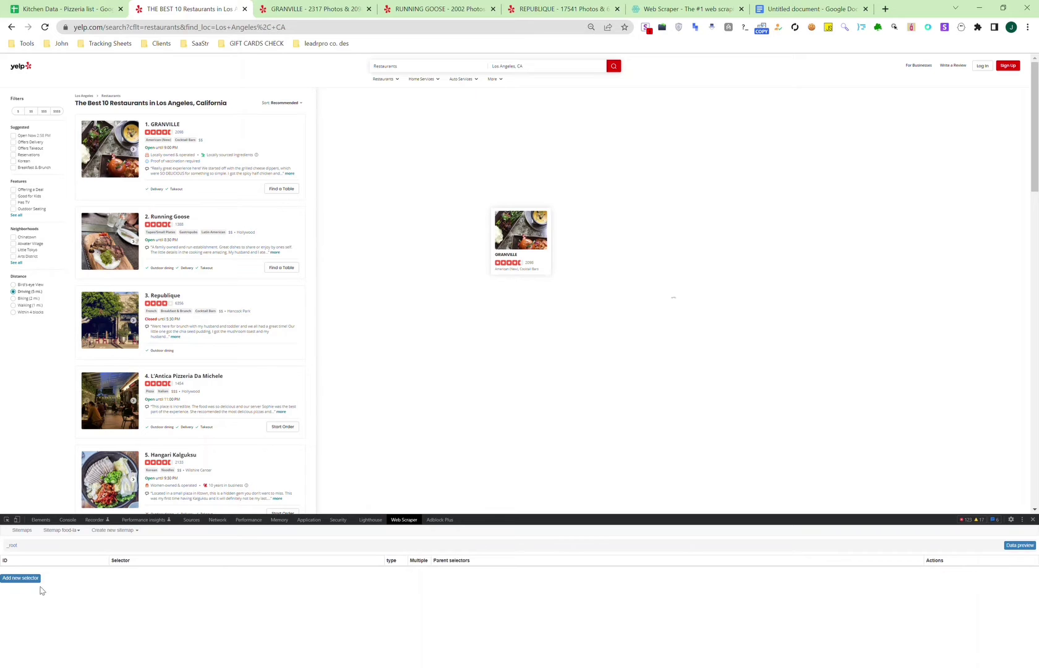
scroll(232, 427, down, 15)
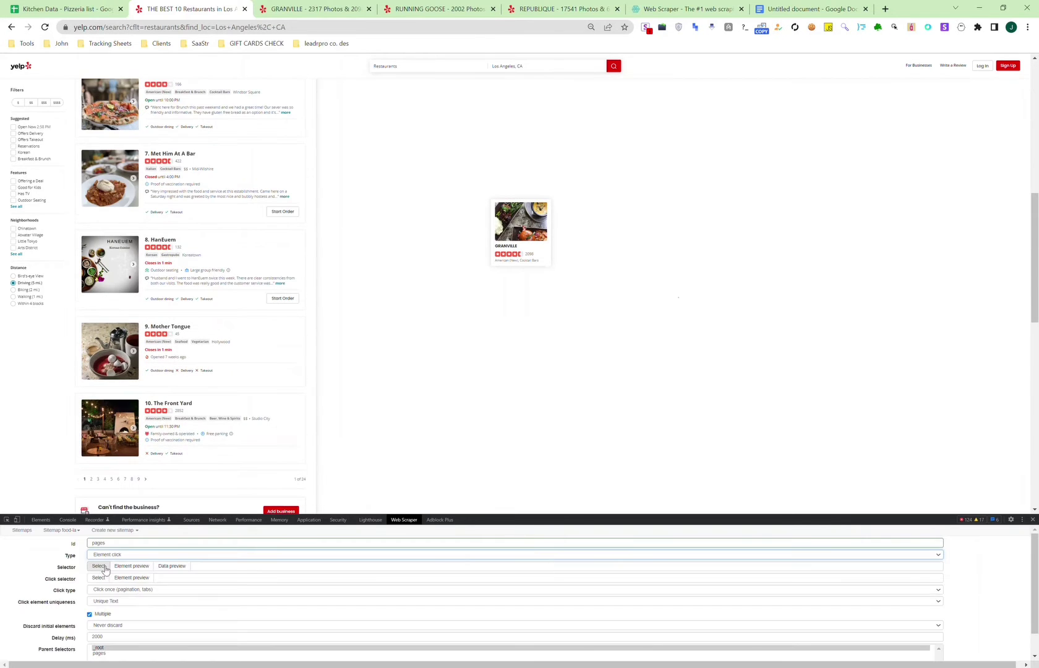
Step: Select all the restaurant listing cards as the pages selector's elements
click(99, 567)
scroll(168, 240, up, 6)
scroll(168, 240, up, 2)
click(162, 228)
click(242, 299)
scroll(240, 301, down, 5)
scroll(242, 306, down, 6)
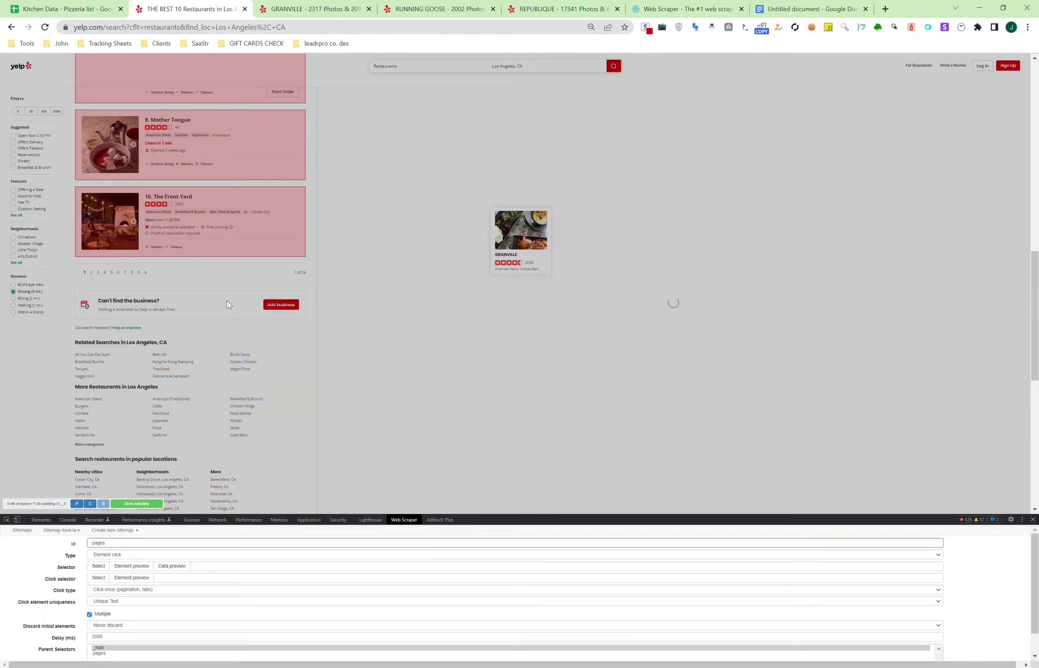
click(149, 504)
Step: Use the next-page arrow as click target with Click more, and save the pages selector
click(102, 580)
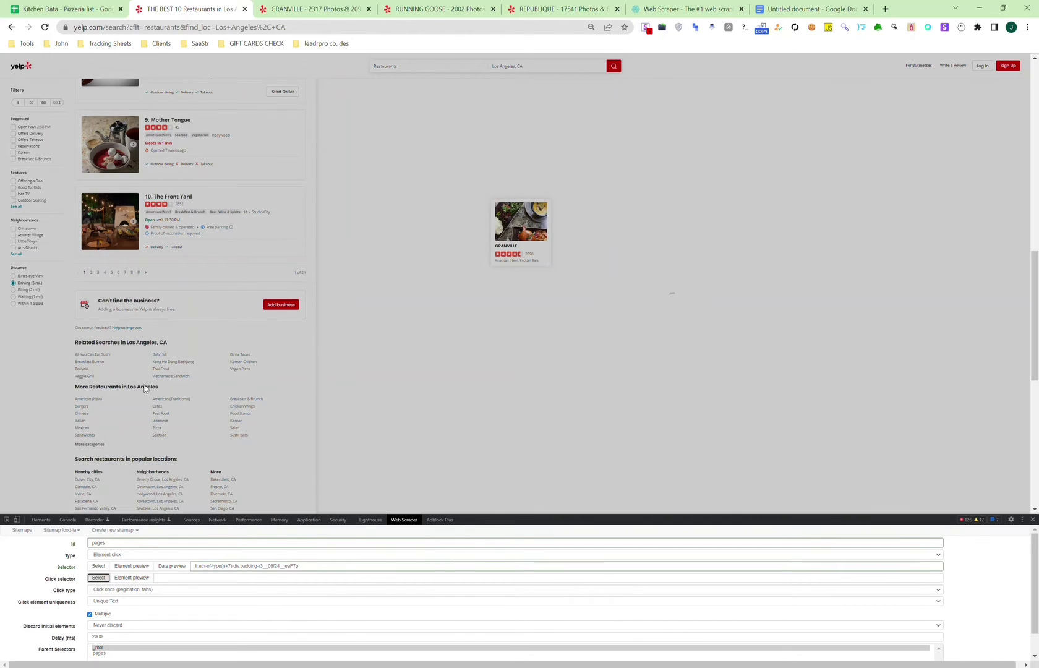
click(149, 273)
click(136, 504)
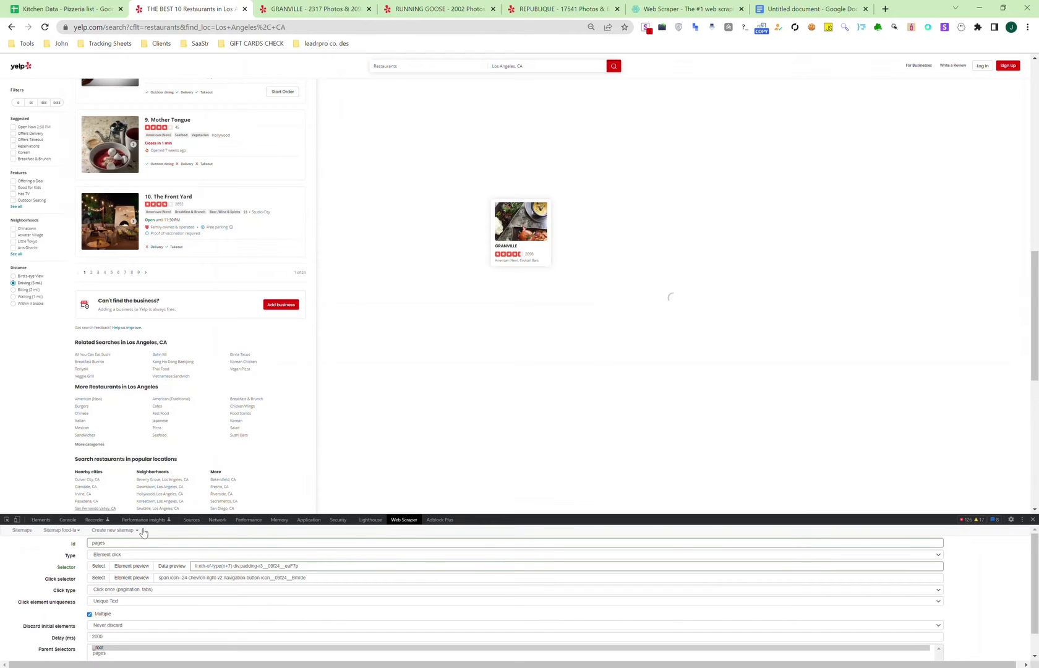
click(122, 599)
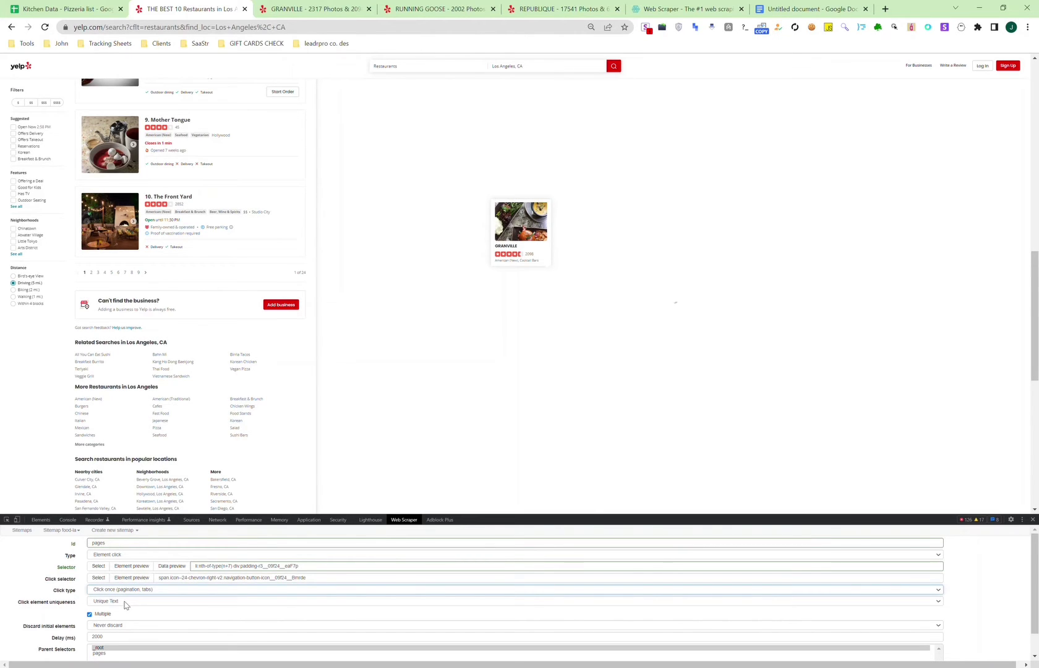
click(126, 605)
scroll(126, 609, down, 1)
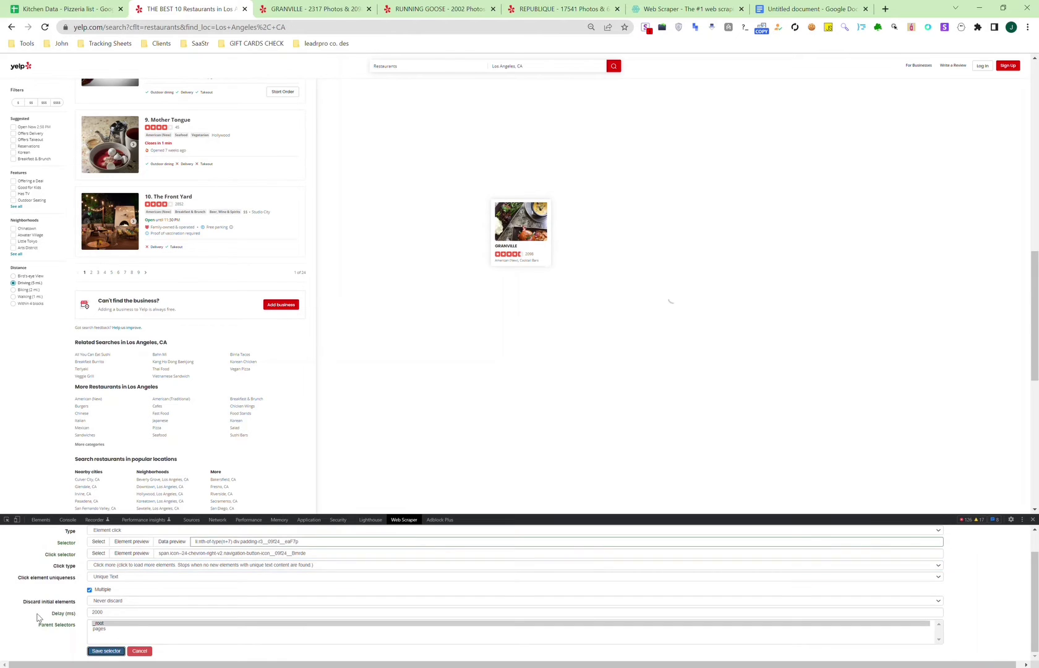
click(105, 650)
scroll(211, 406, up, 10)
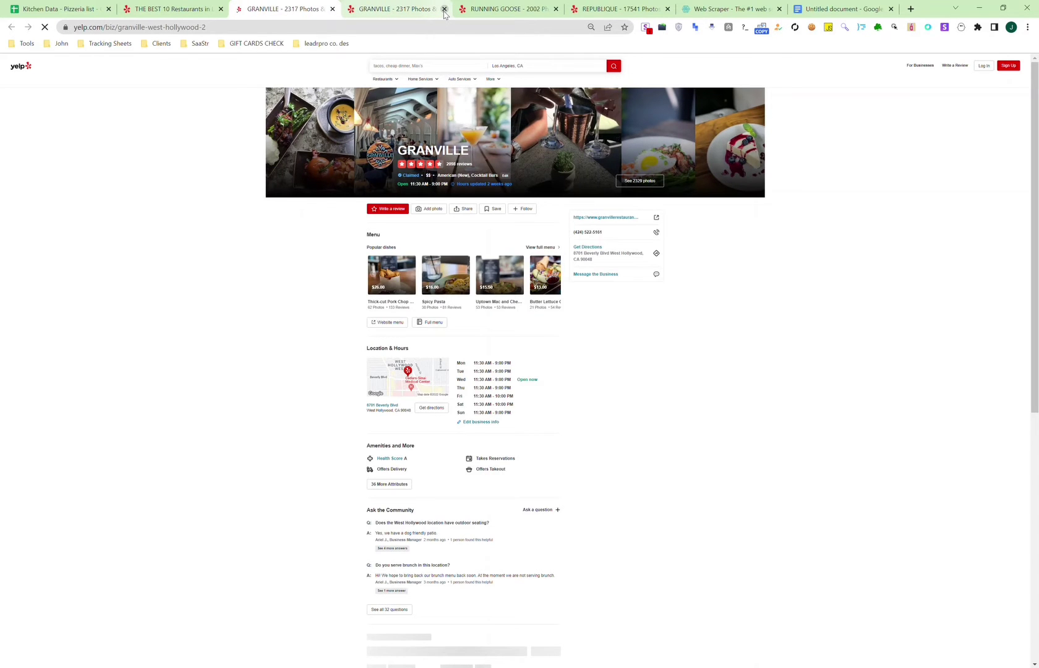
Step: Close the extra tabs and save a 'website' Link selector on the restaurant's website link
click(444, 8)
click(444, 9)
click(444, 9)
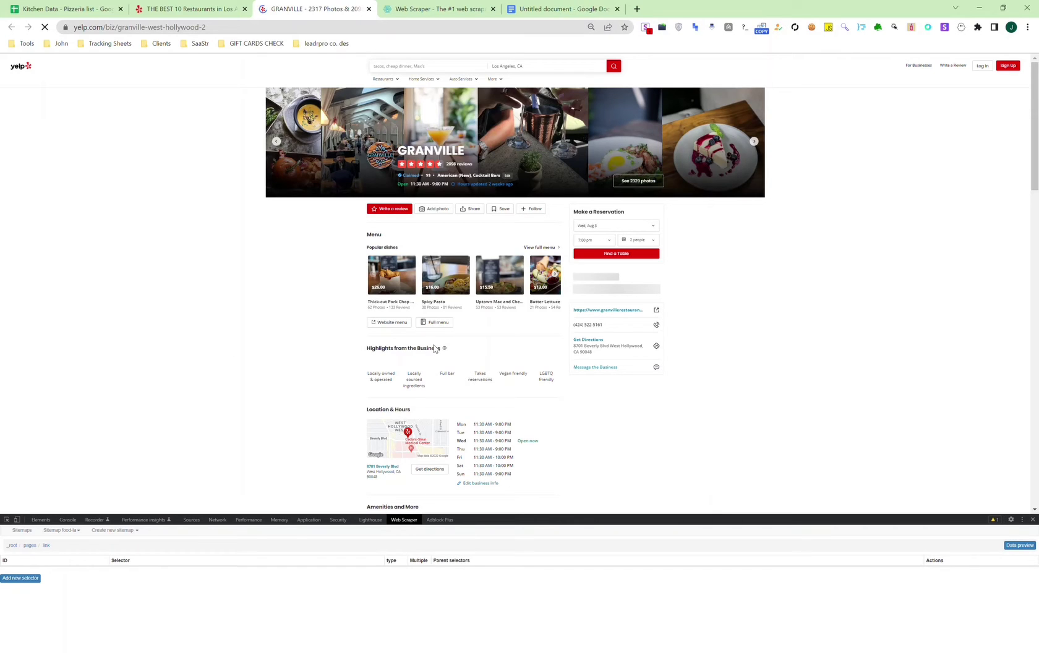
click(36, 578)
click(105, 544)
text(website)
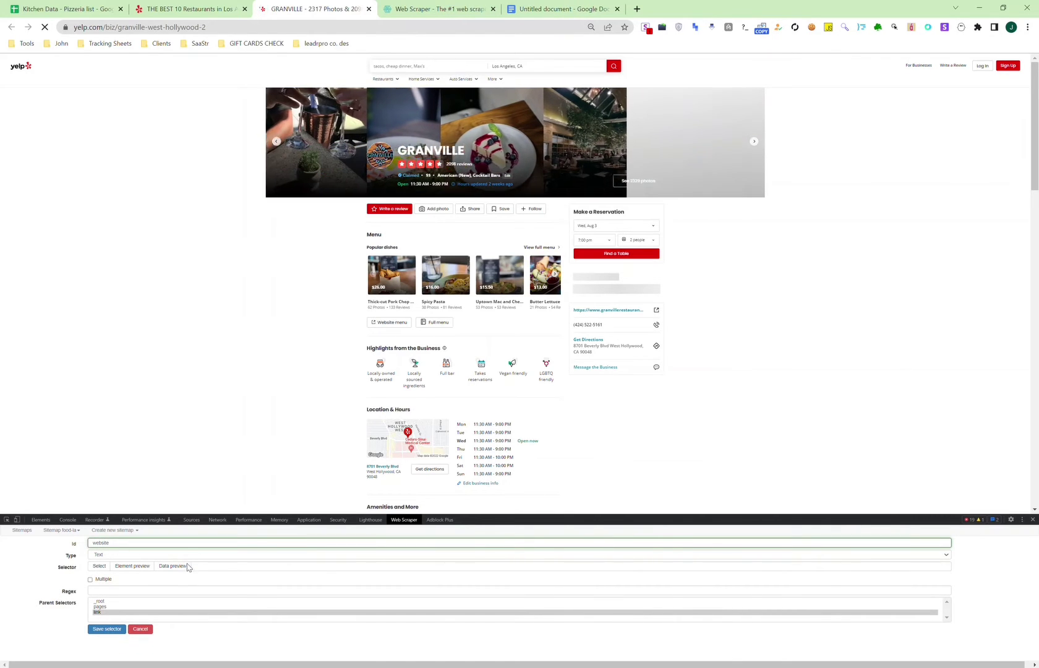
key(Tab)
key(Down)
click(99, 566)
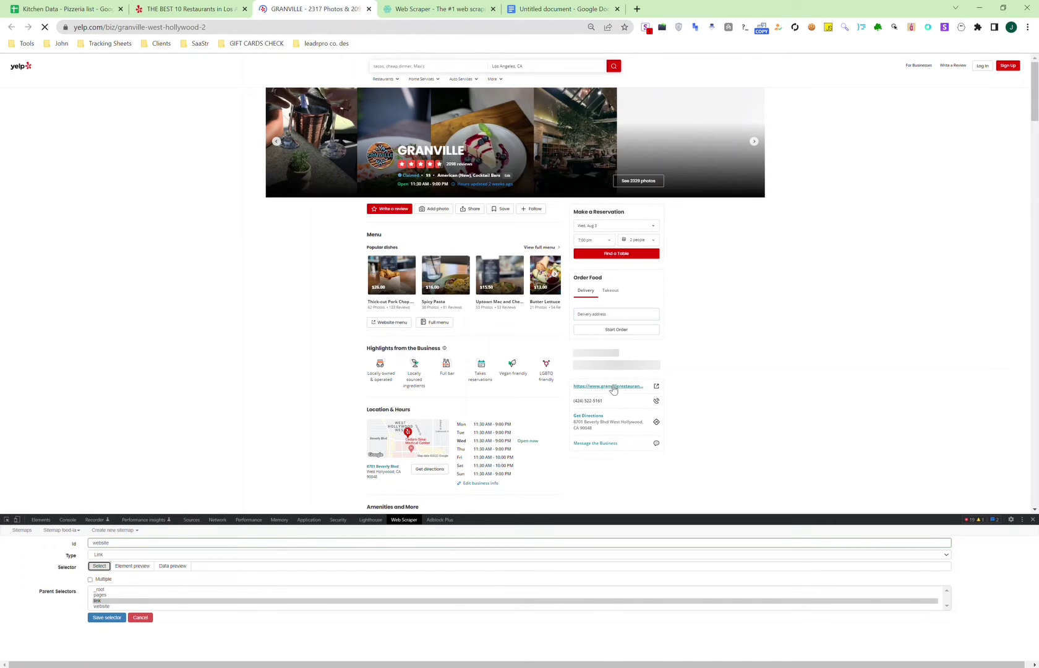
click(657, 391)
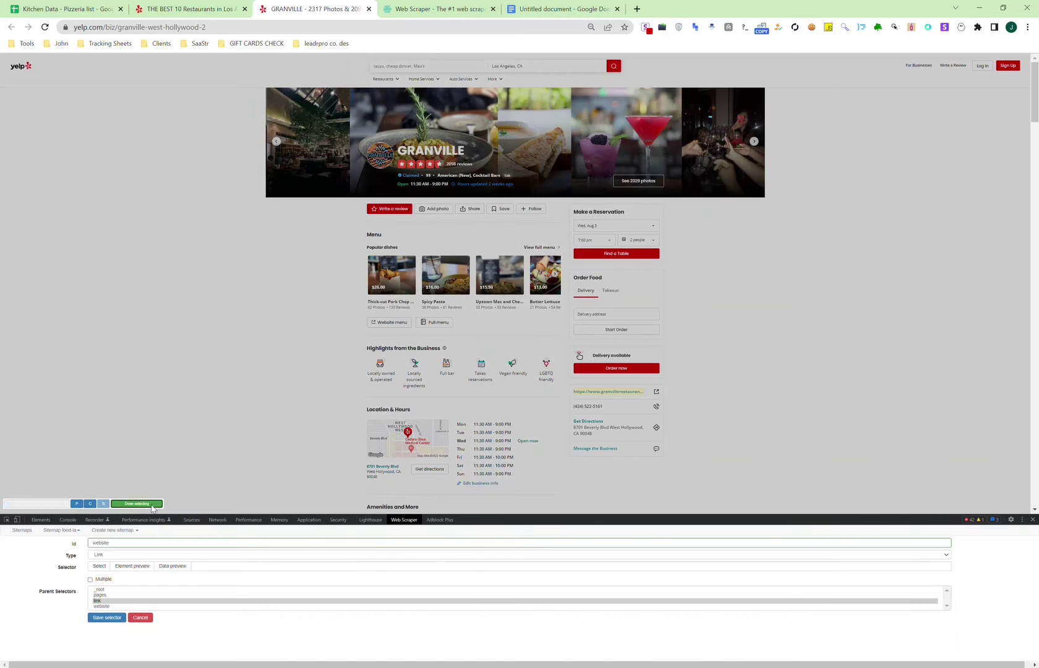
click(152, 508)
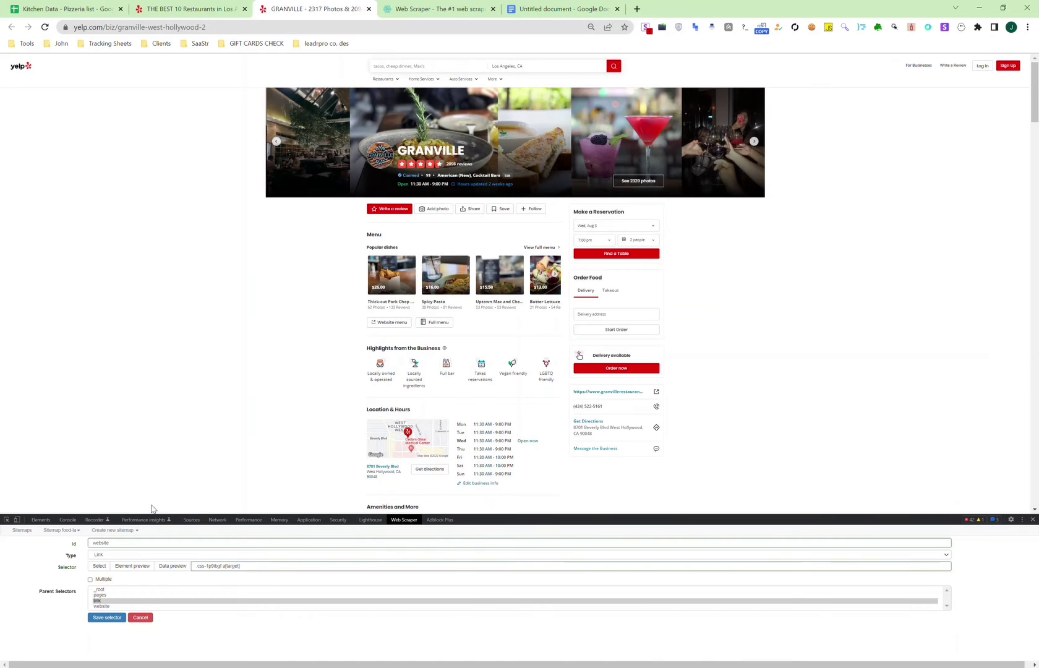
click(110, 618)
Step: Begin a new selector named 'phone'
click(24, 591)
click(112, 547)
text(phone)
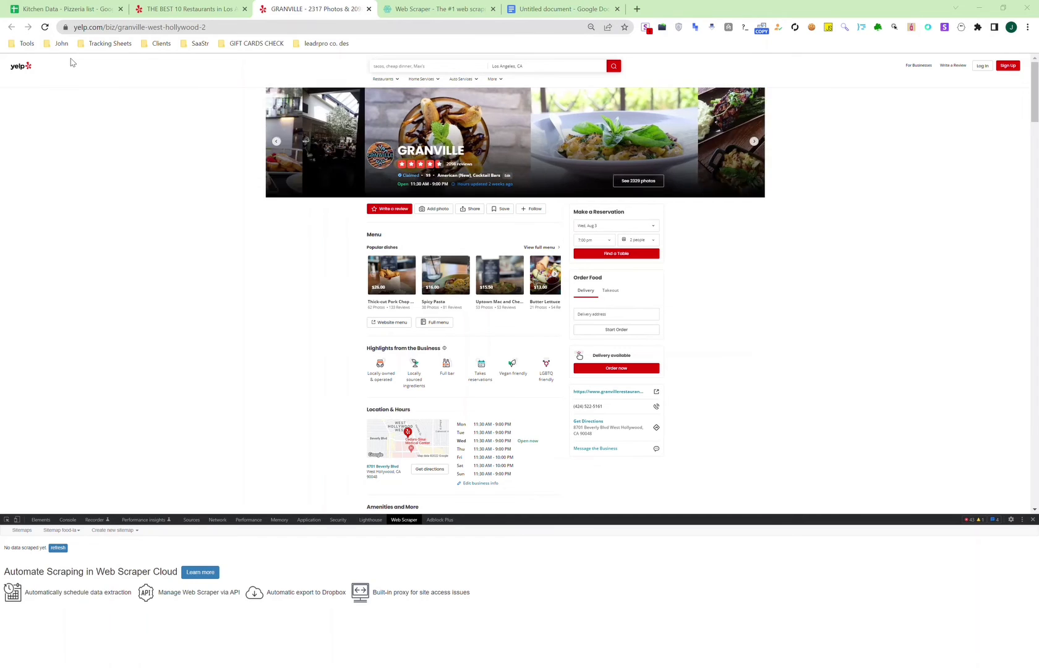
Step: Paste the Yelp restaurants page screenshot into the blank Google Docs document
click(557, 8)
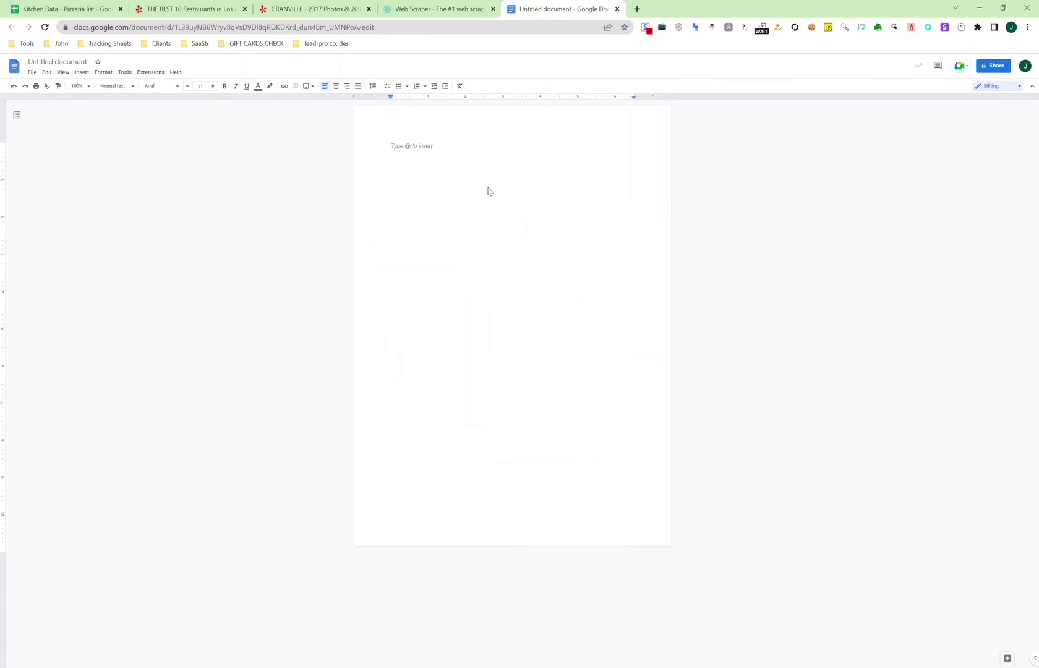
key(ctrl+v)
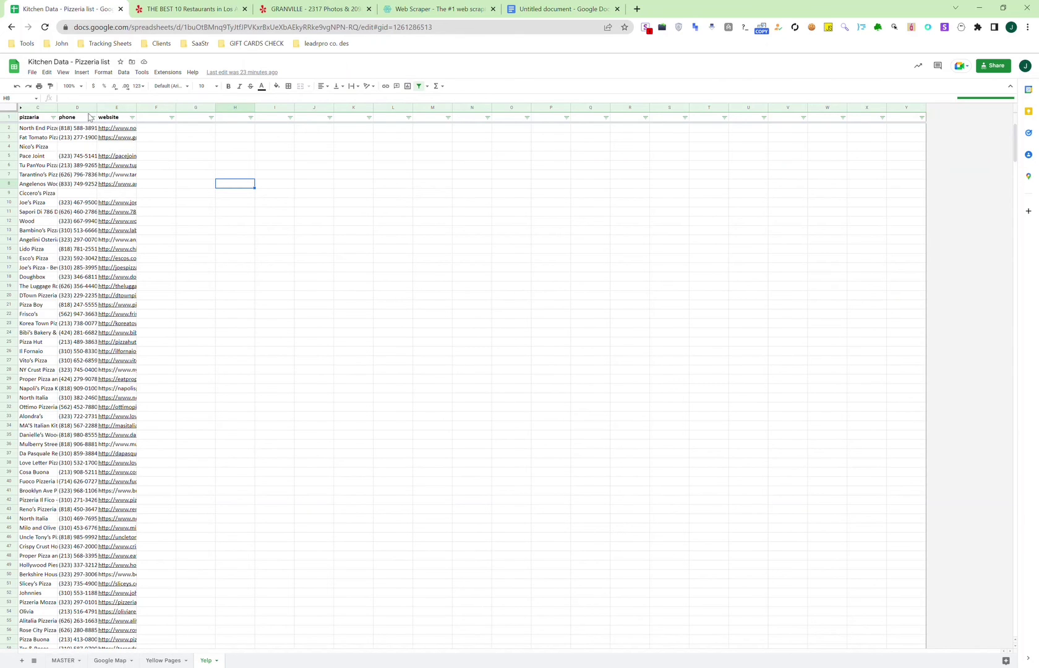
scroll(85, 175, down, 2)
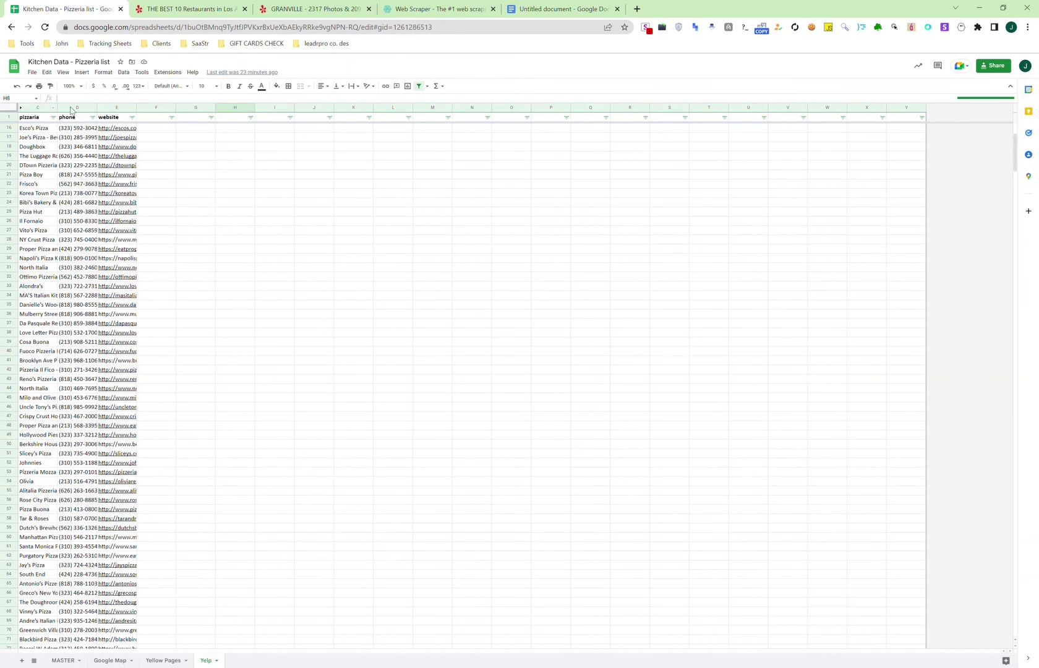
drag(71, 110, 120, 110)
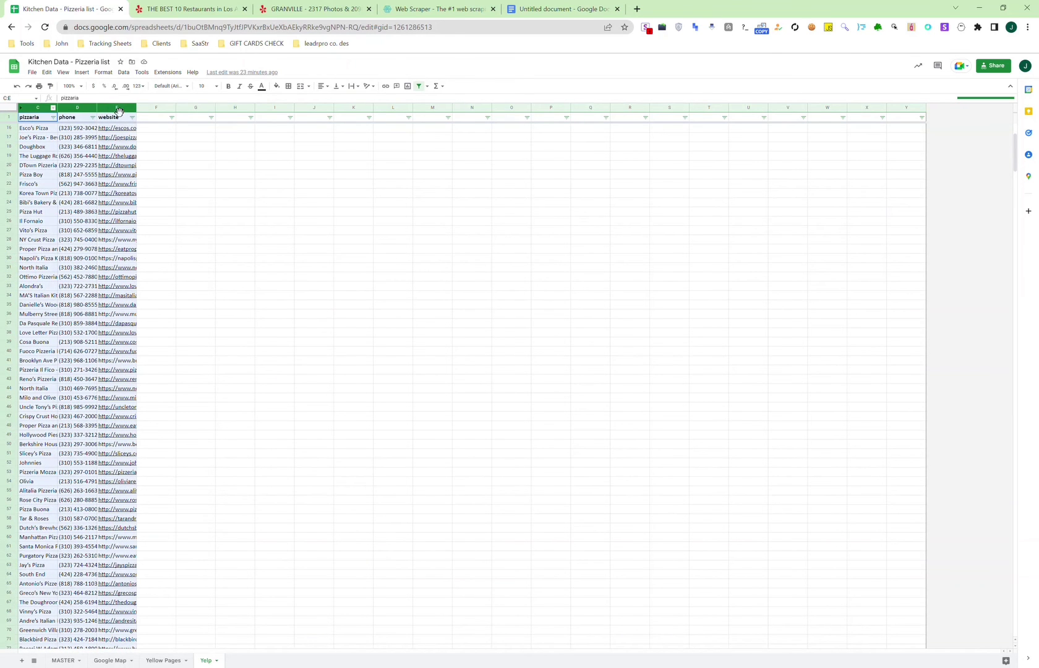
click(173, 185)
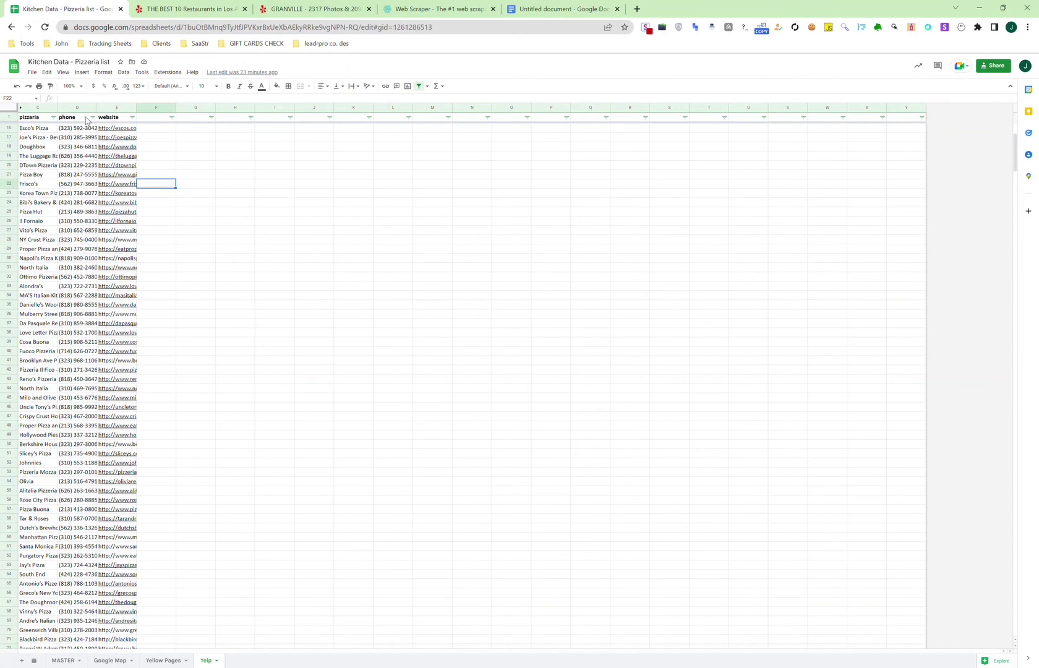
key(ctrl+Up)
key(Left)
key(Left)
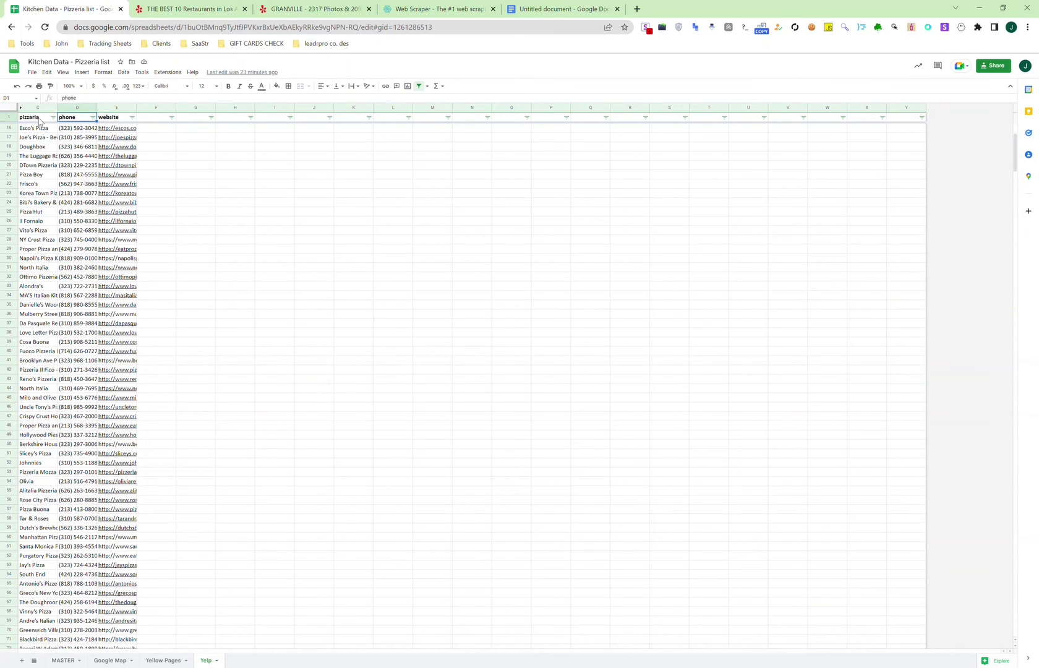